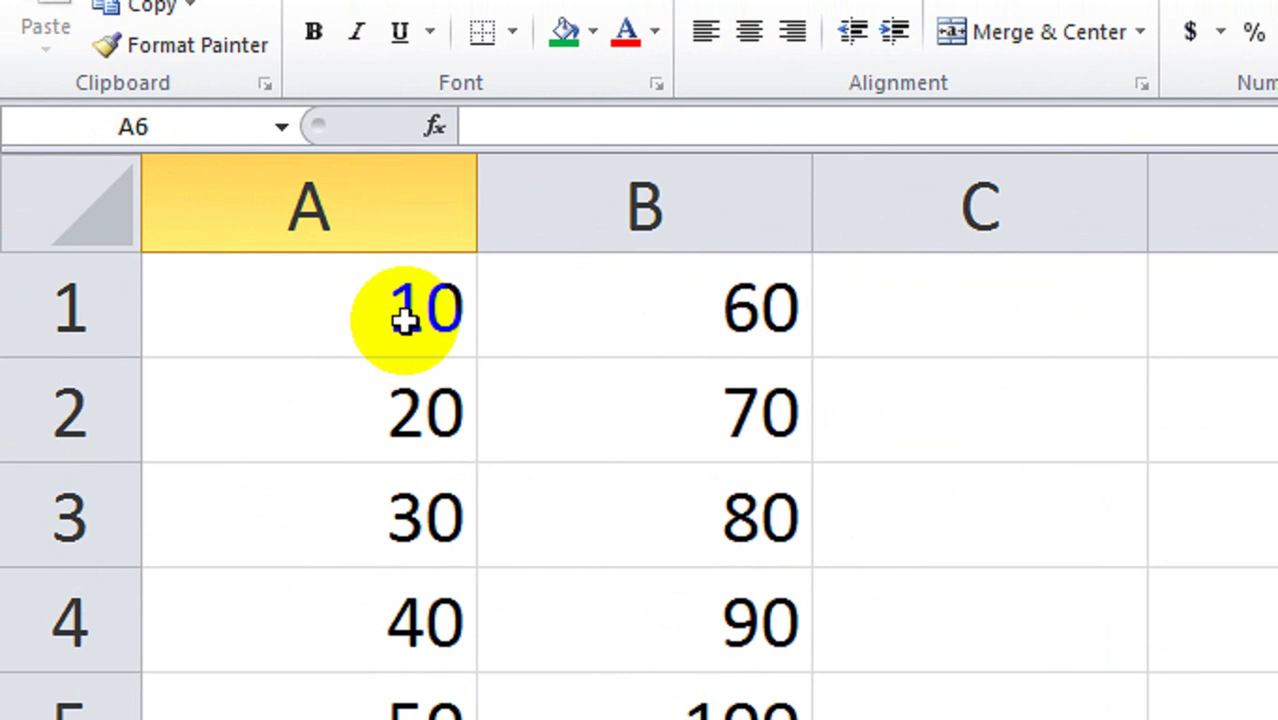
Make the 10 in cell A1 bold, italic and underlined.
left_click(401, 319)
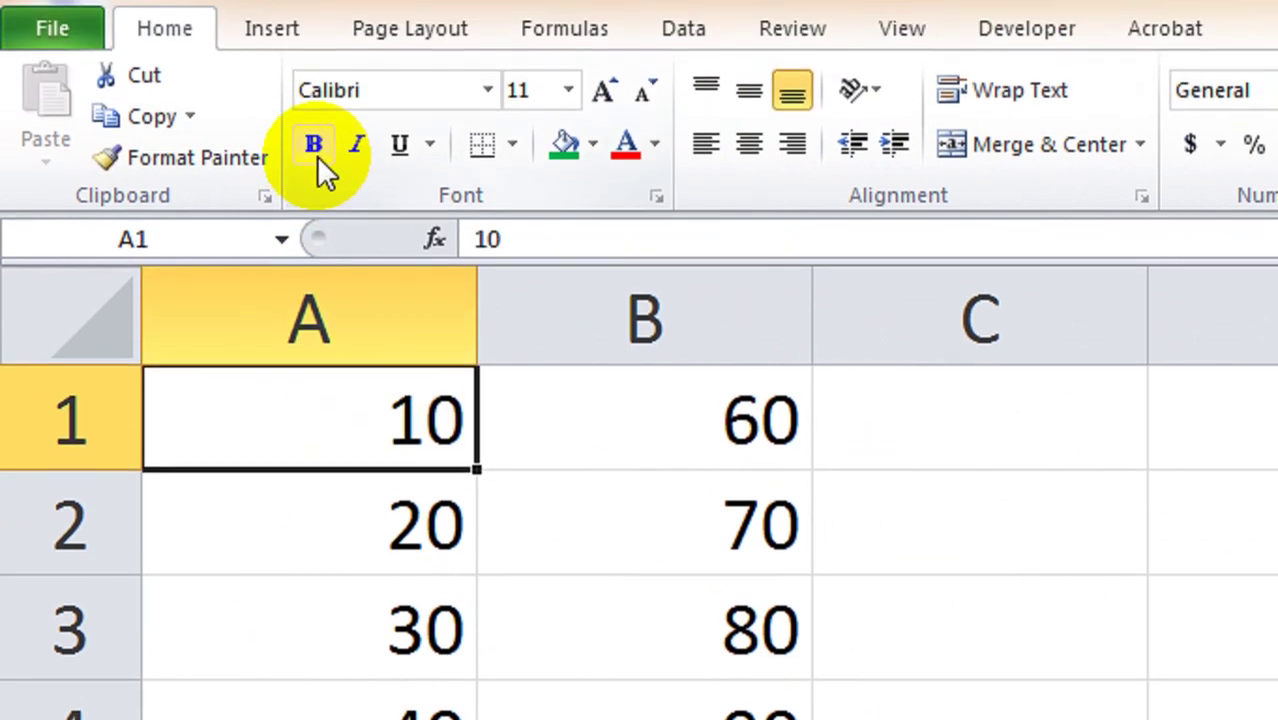
left_click(315, 178)
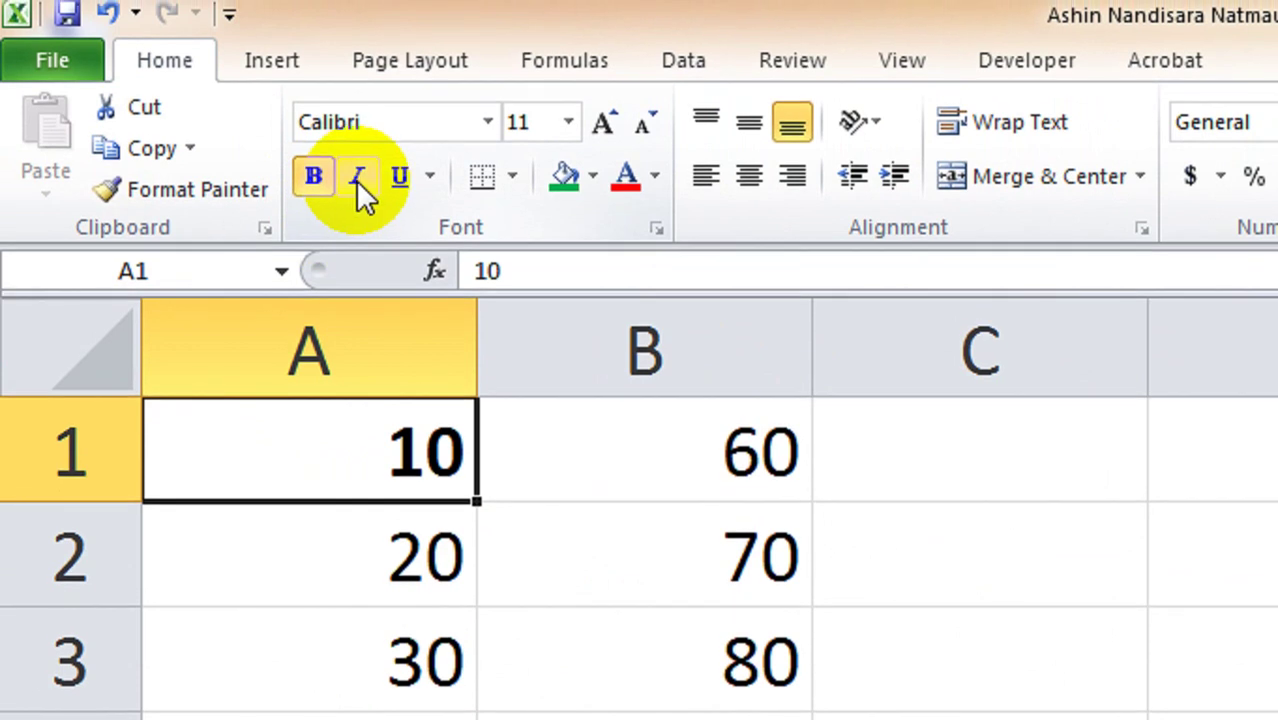
left_click(357, 180)
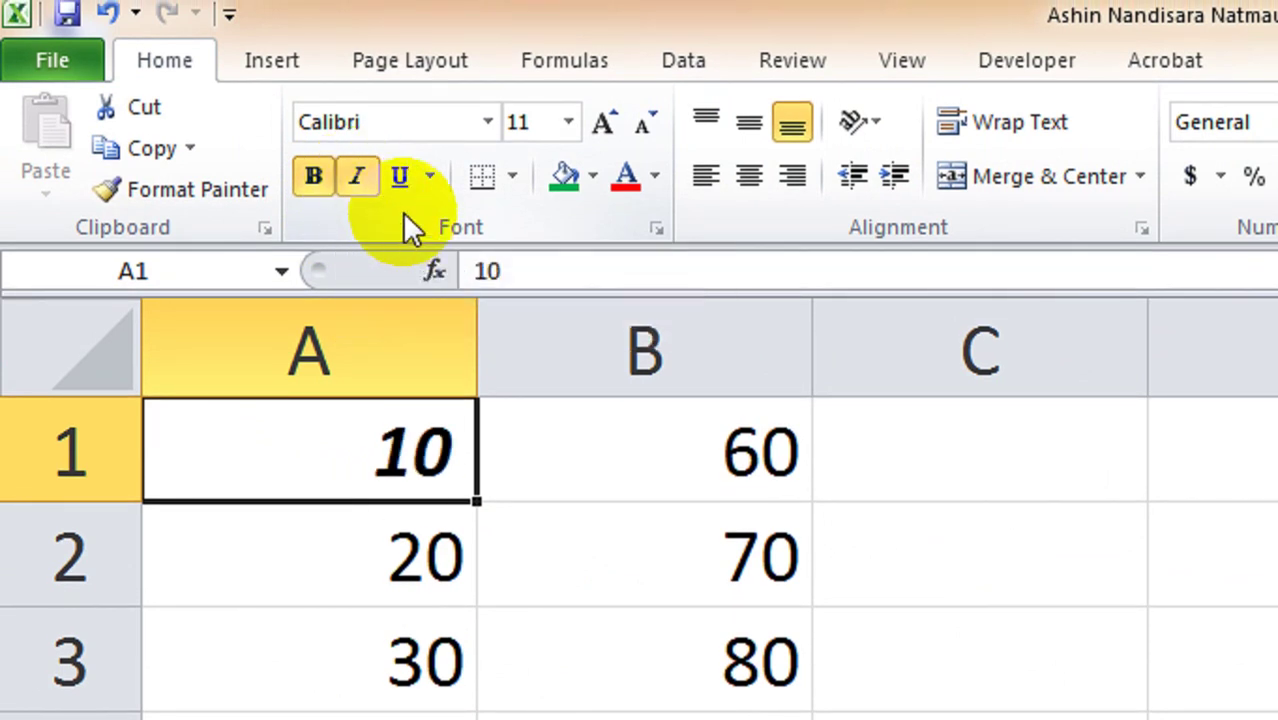
left_click(404, 182)
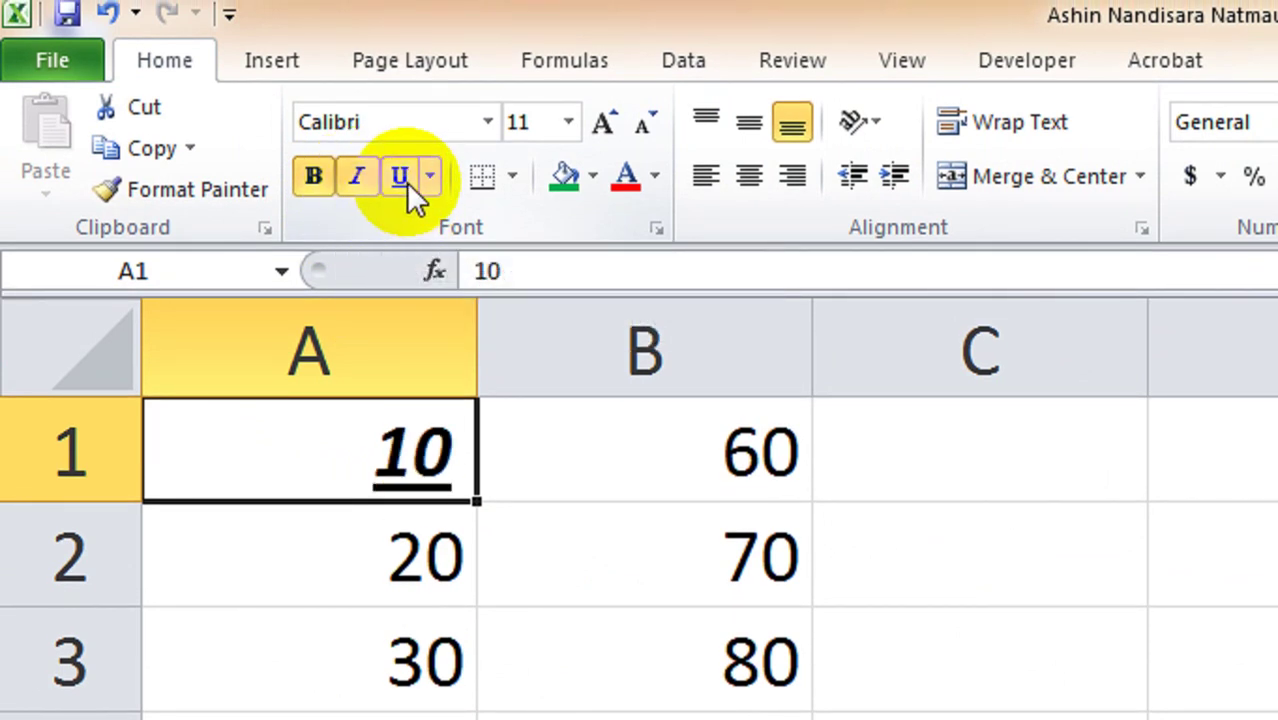
Give cell A1 a green fill and red font colour.
left_click(593, 178)
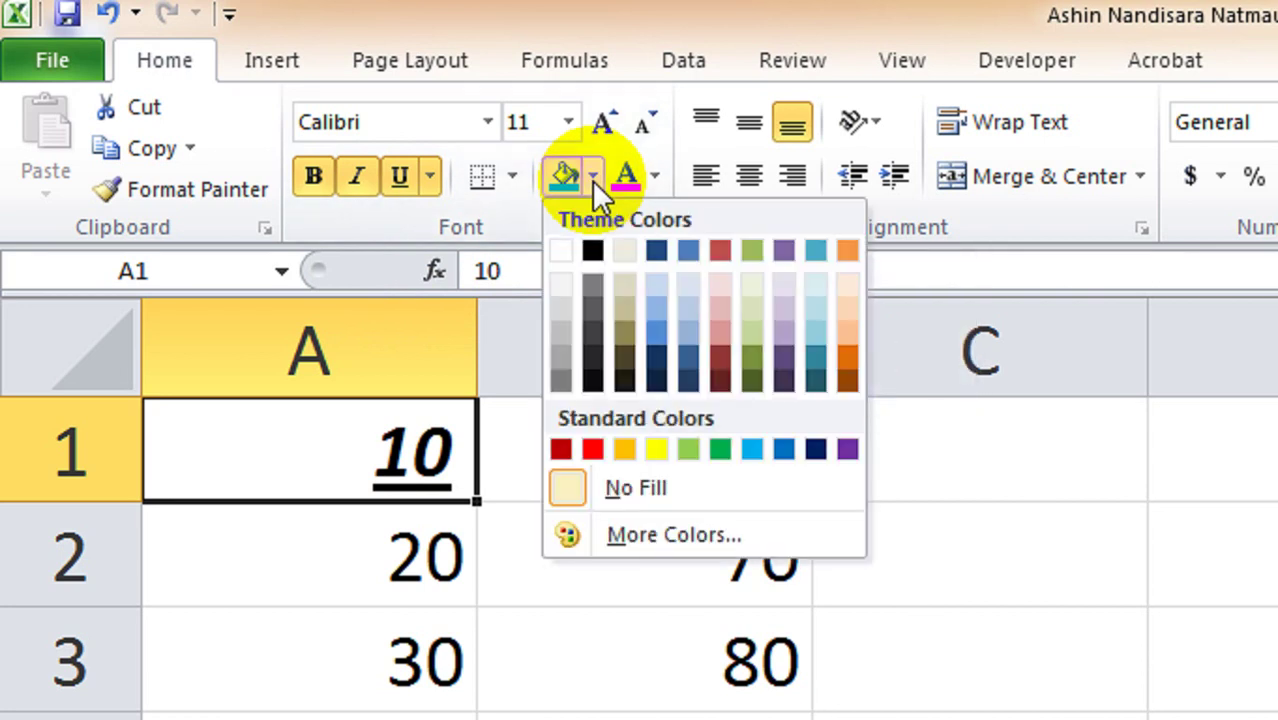
left_click(751, 449)
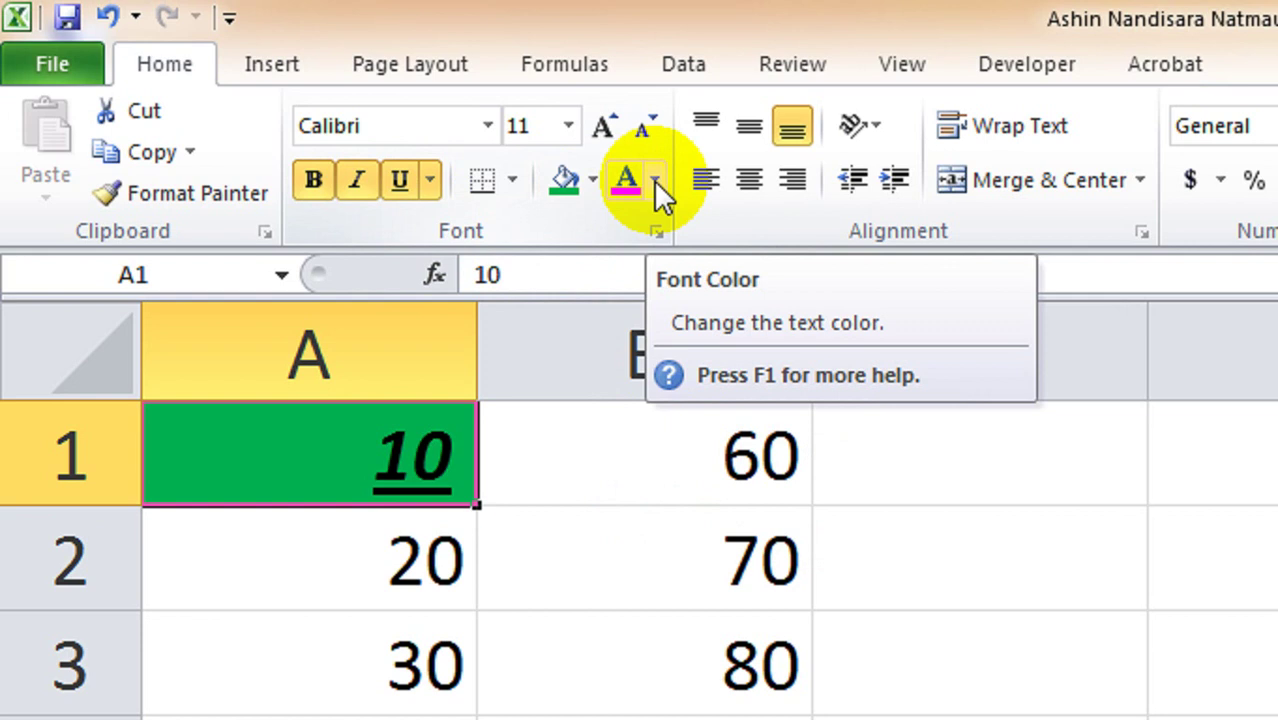
left_click(654, 180)
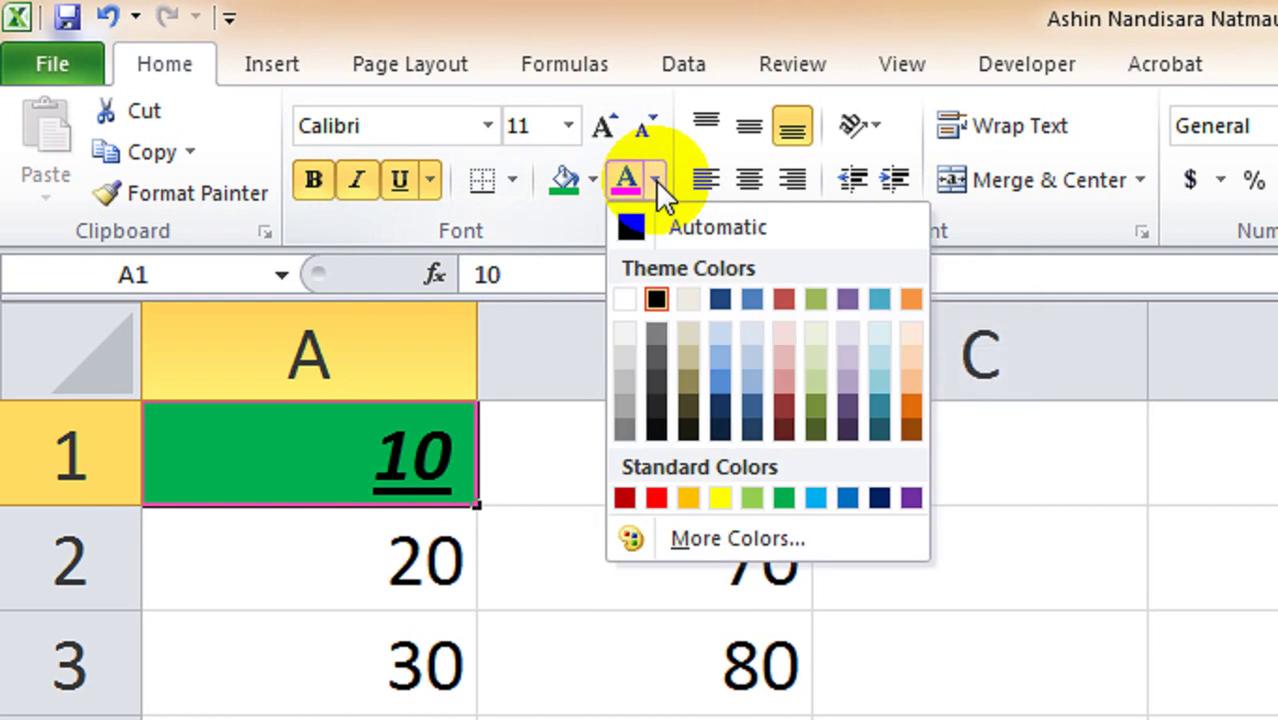
left_click(655, 497)
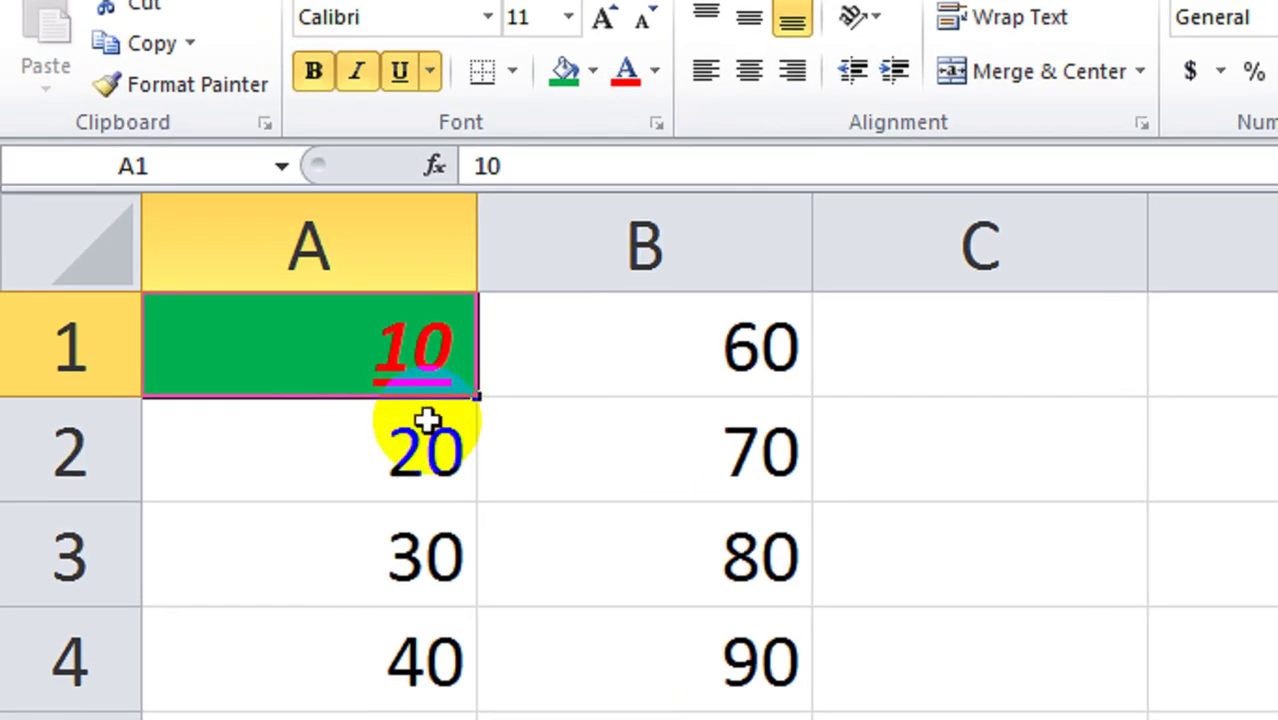
left_click(399, 344)
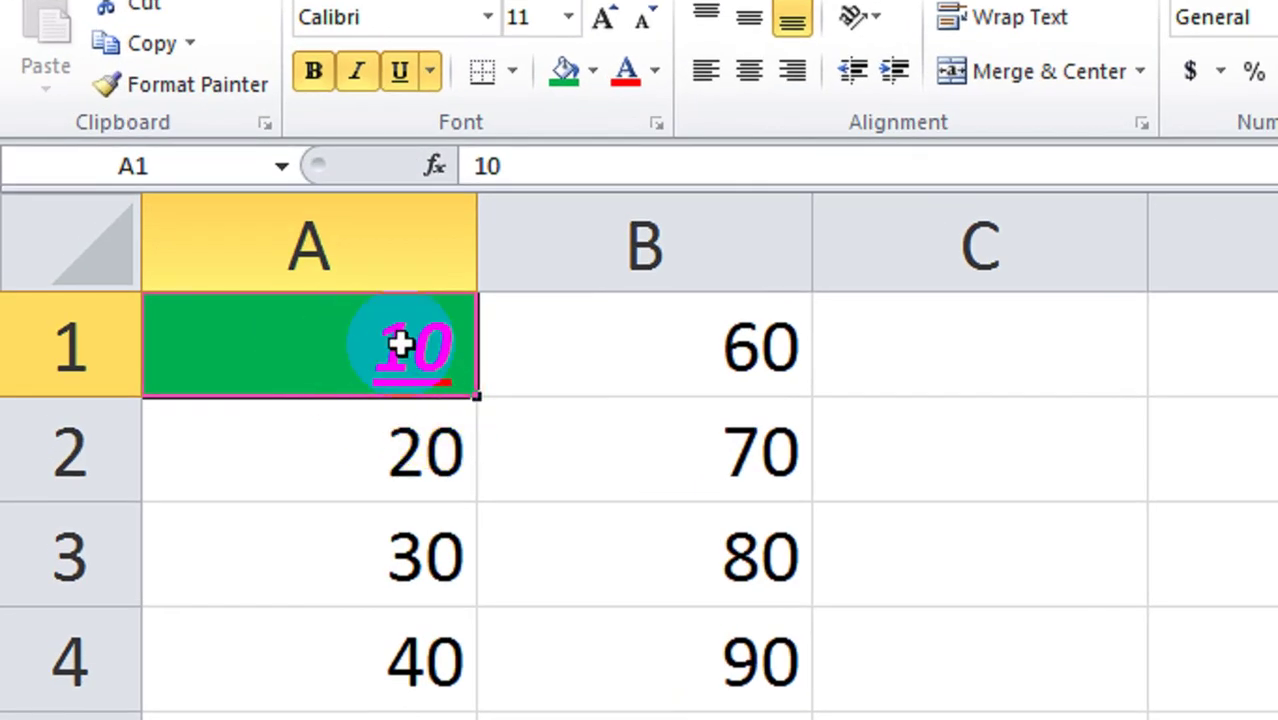
left_click(657, 470)
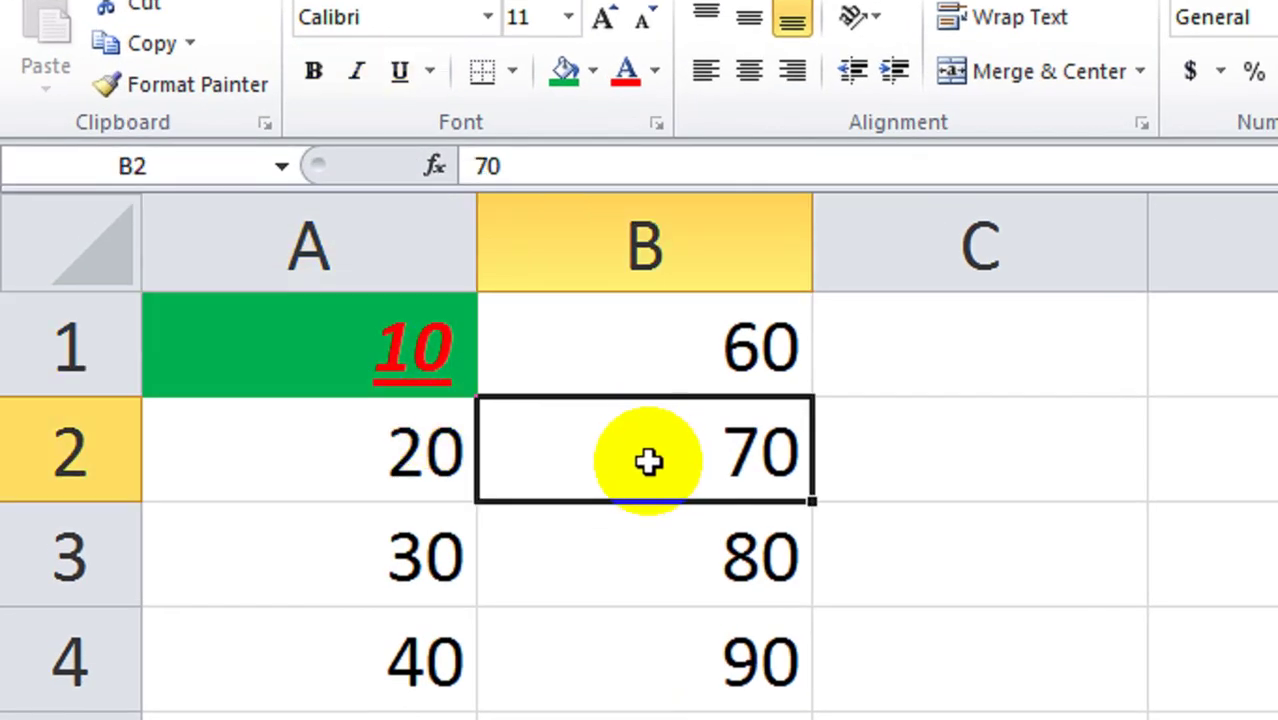
left_click(705, 427)
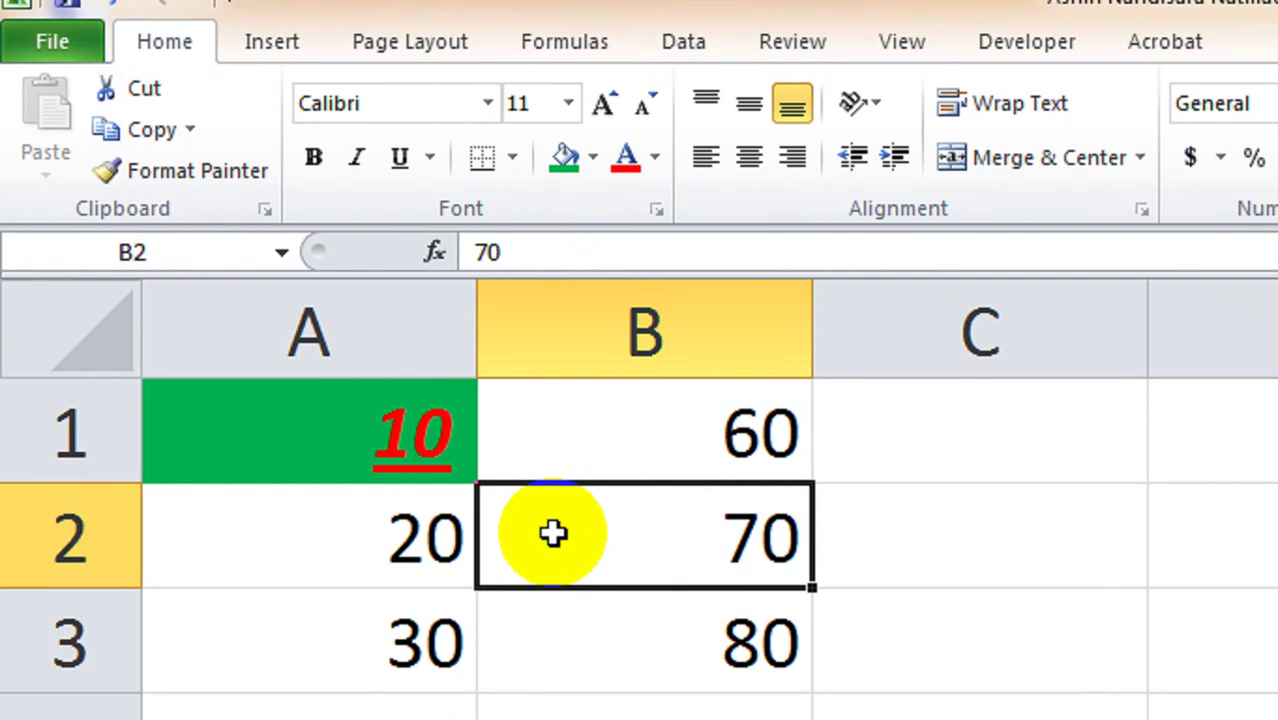
left_click(385, 436)
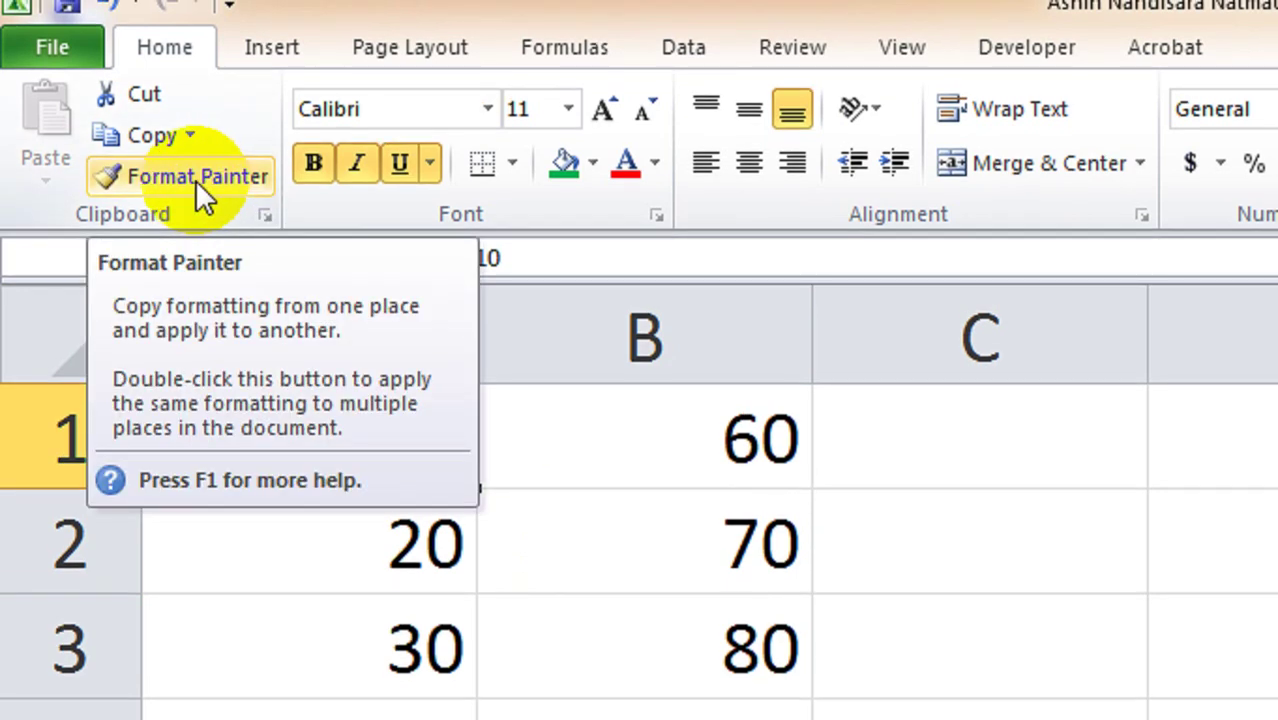
Copy A1's formatting once onto B3 with Format Painter, then reselect A1.
left_click(203, 188)
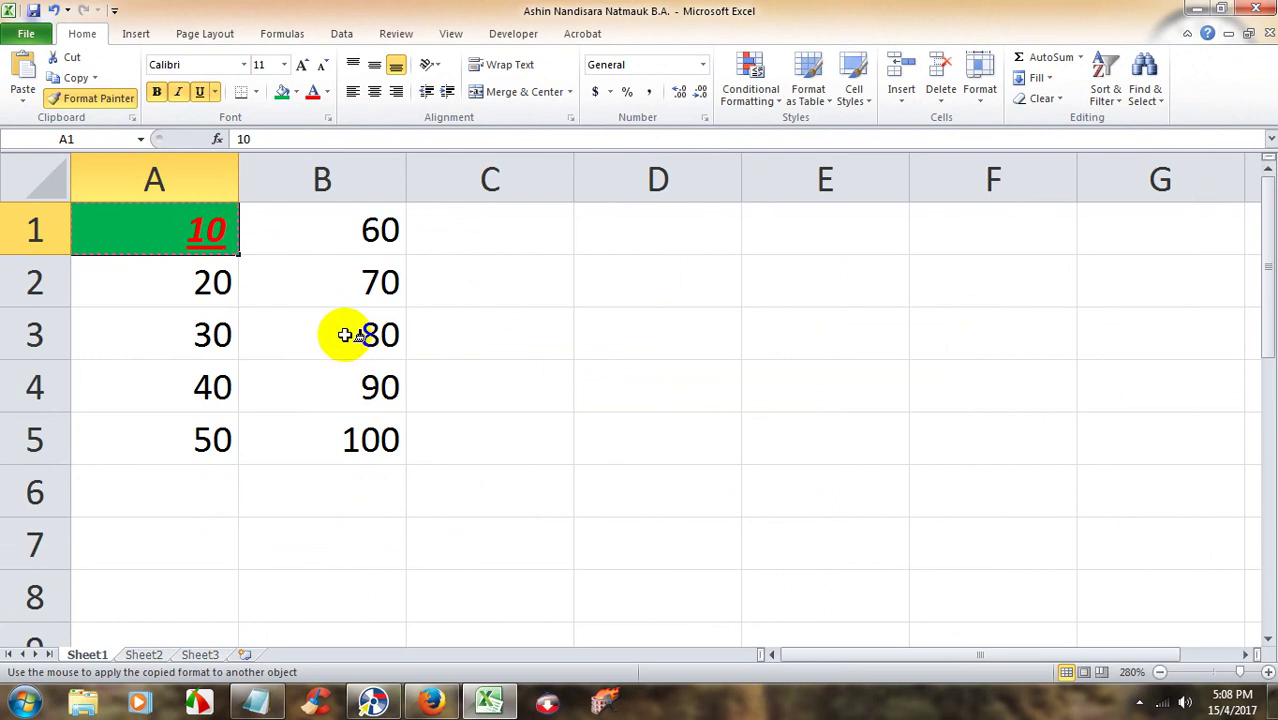
left_click(344, 335)
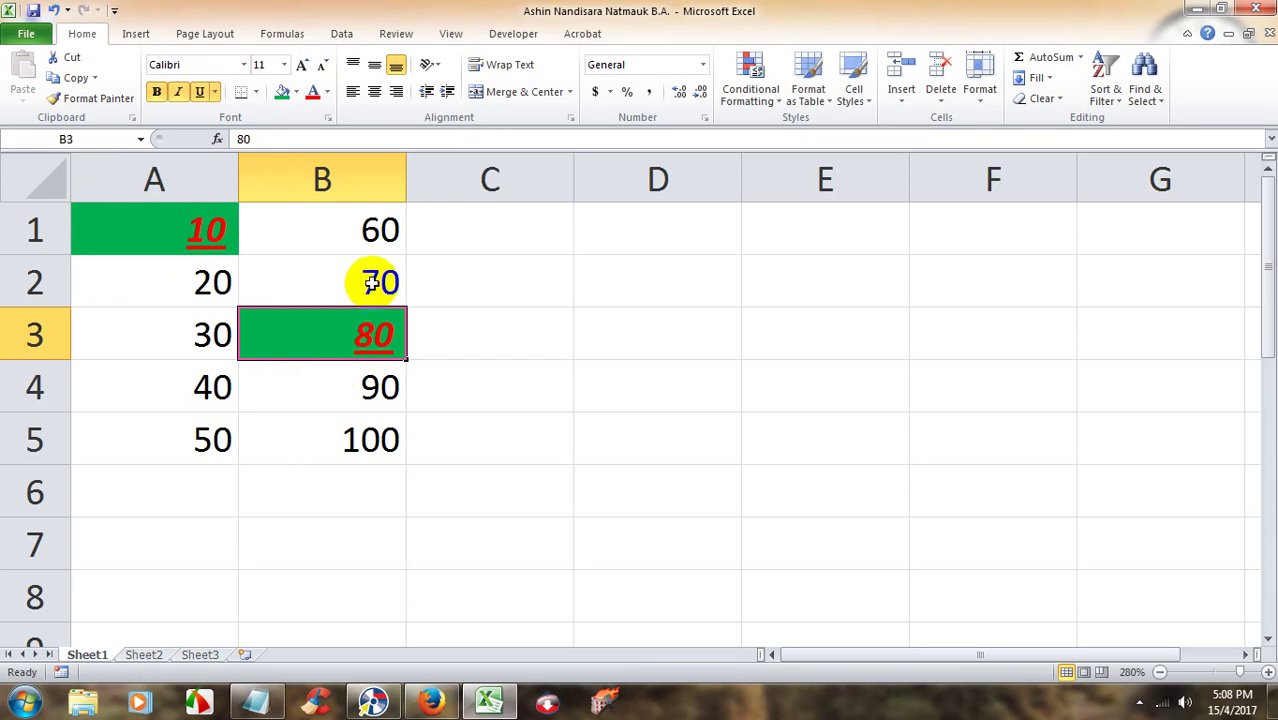
left_click(343, 223)
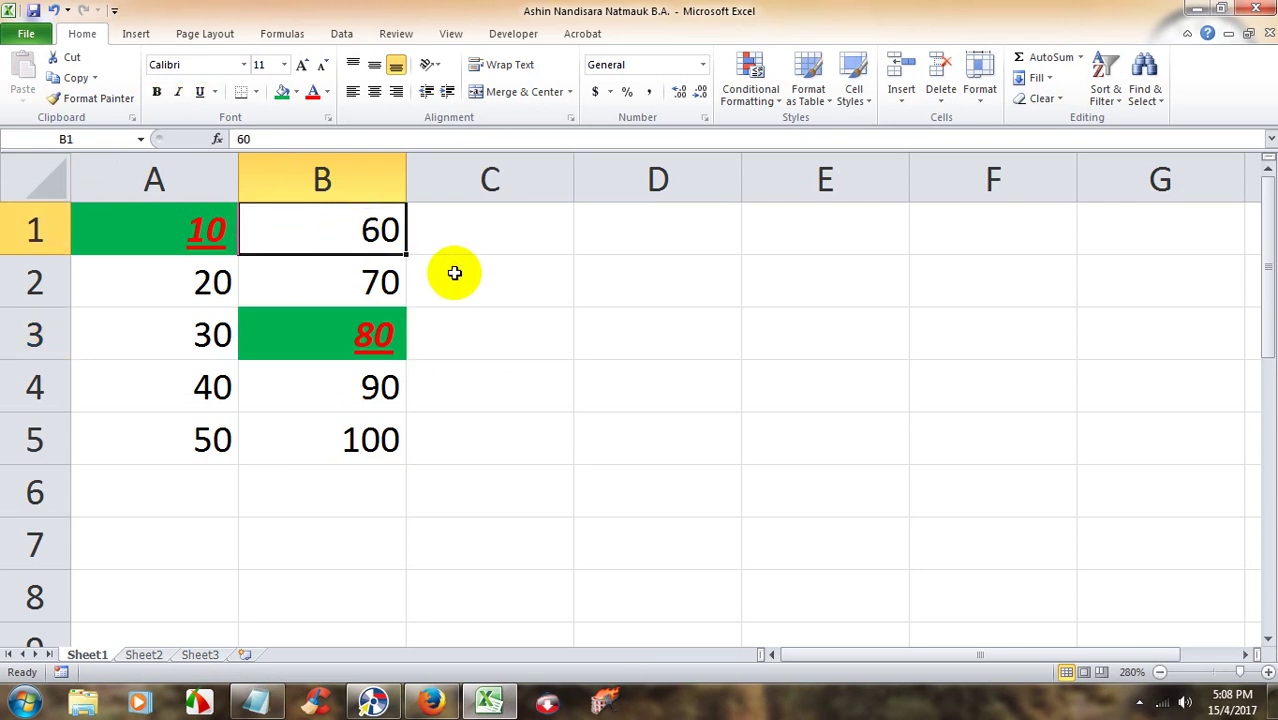
left_click(454, 274)
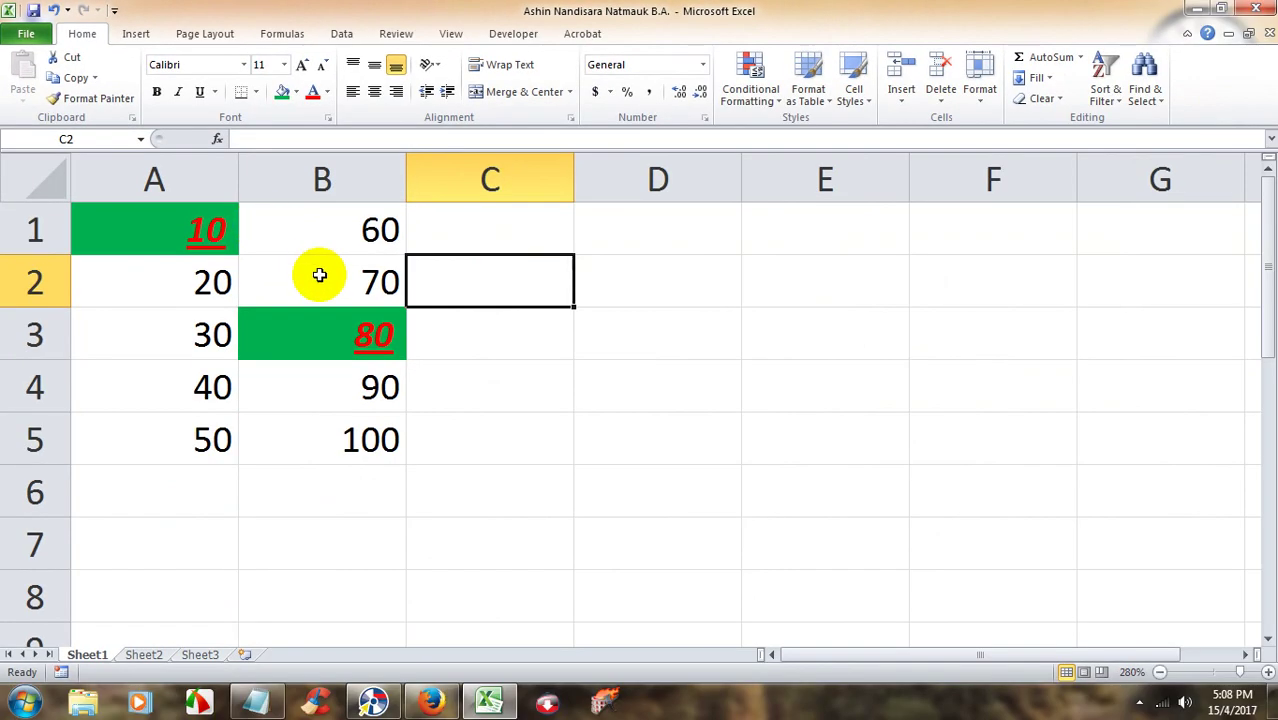
left_click(195, 234)
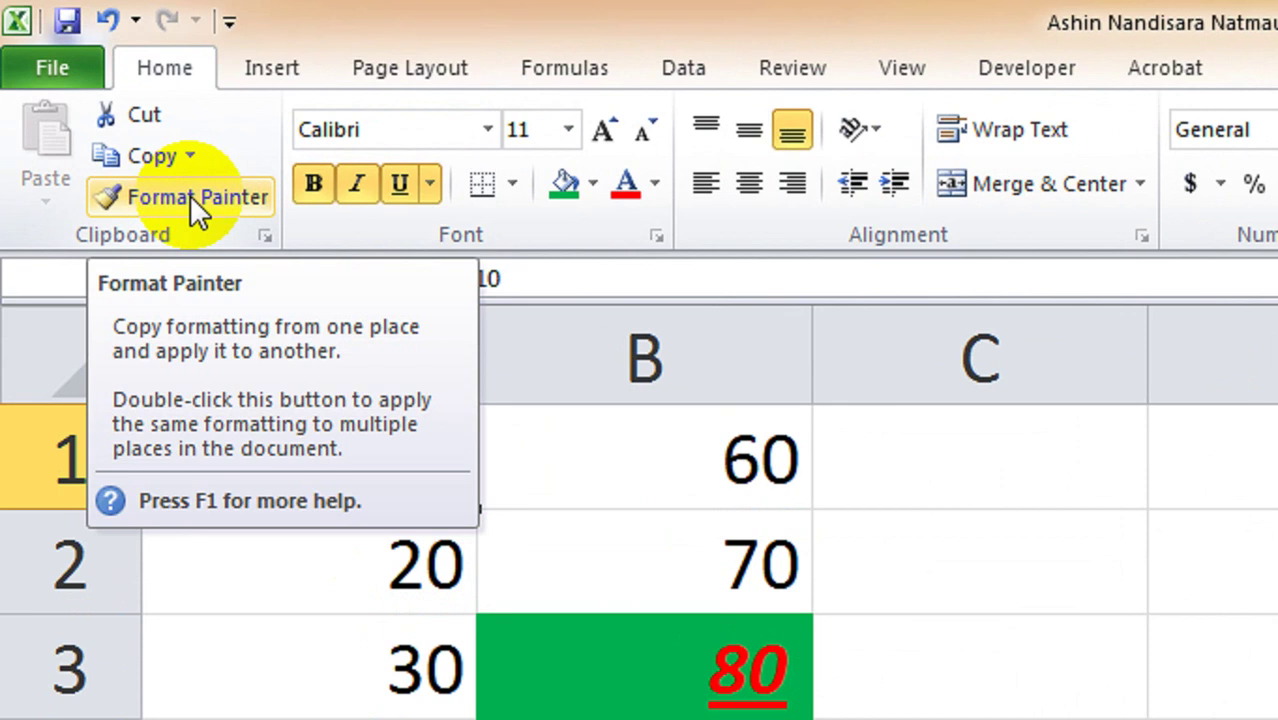
Lock Format Painter on and paint A1's formatting onto A3, A5 and B1.
left_click(190, 195)
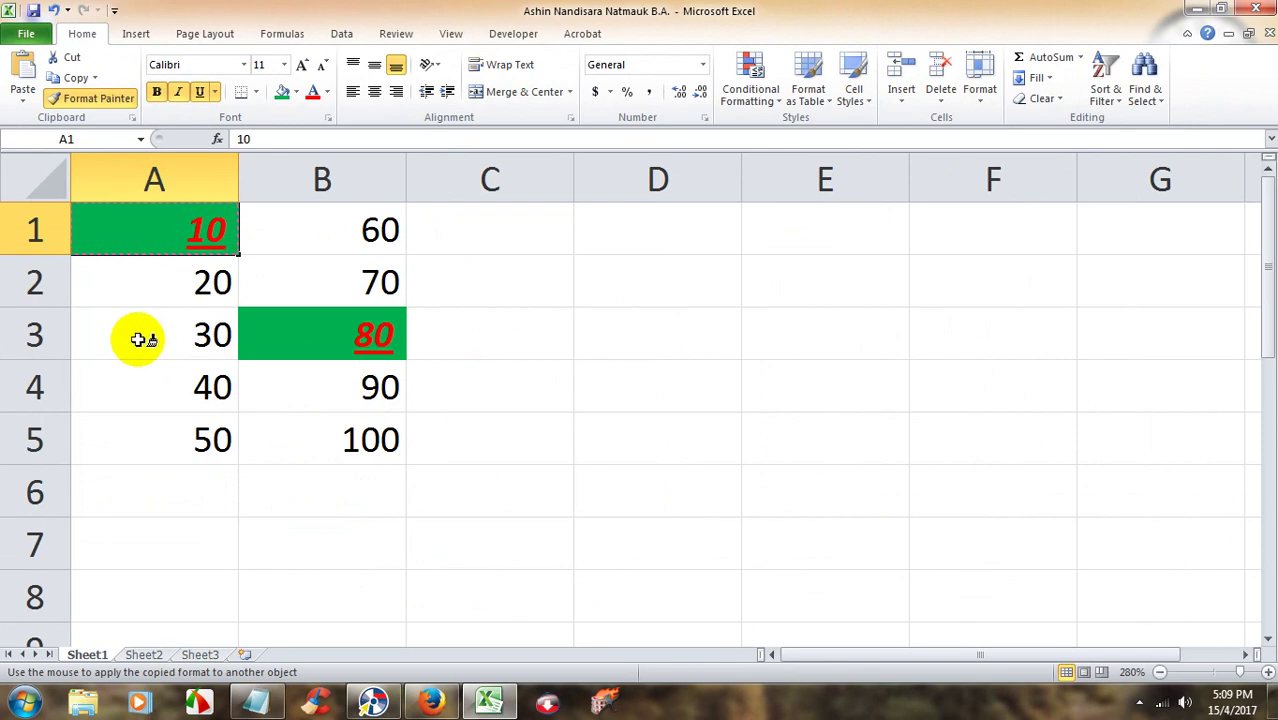
left_click(140, 338)
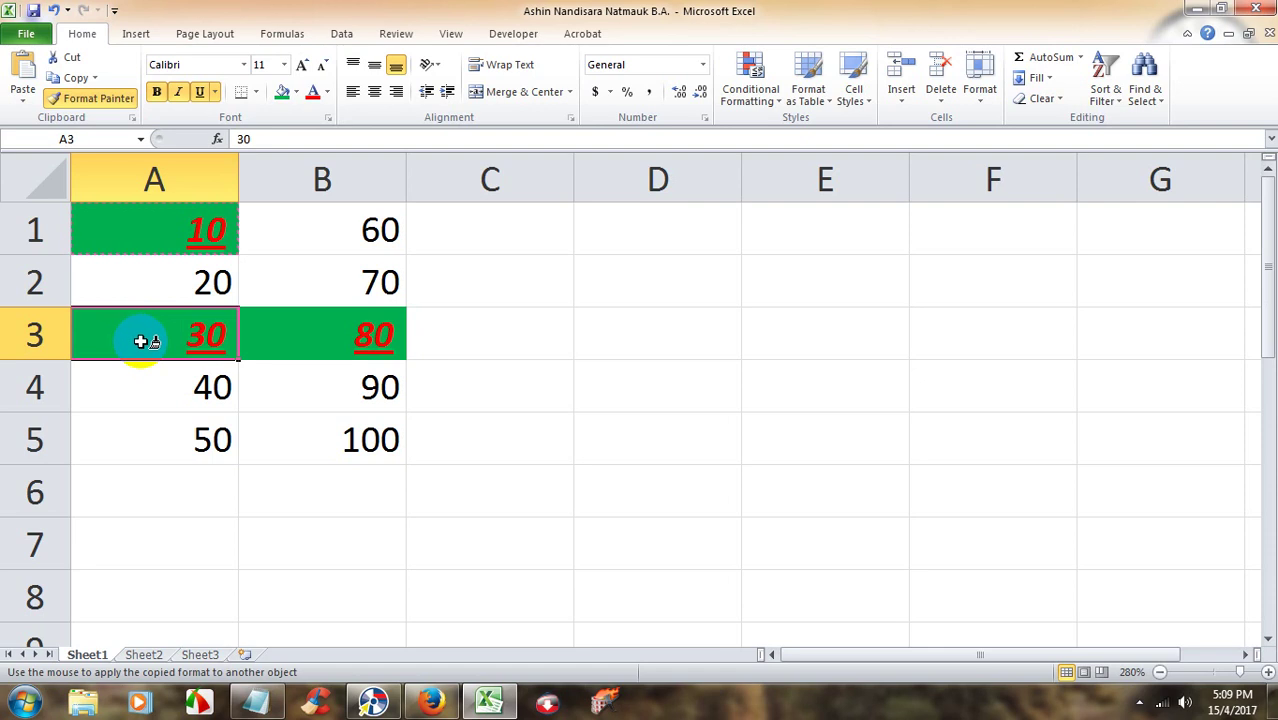
left_click(161, 446)
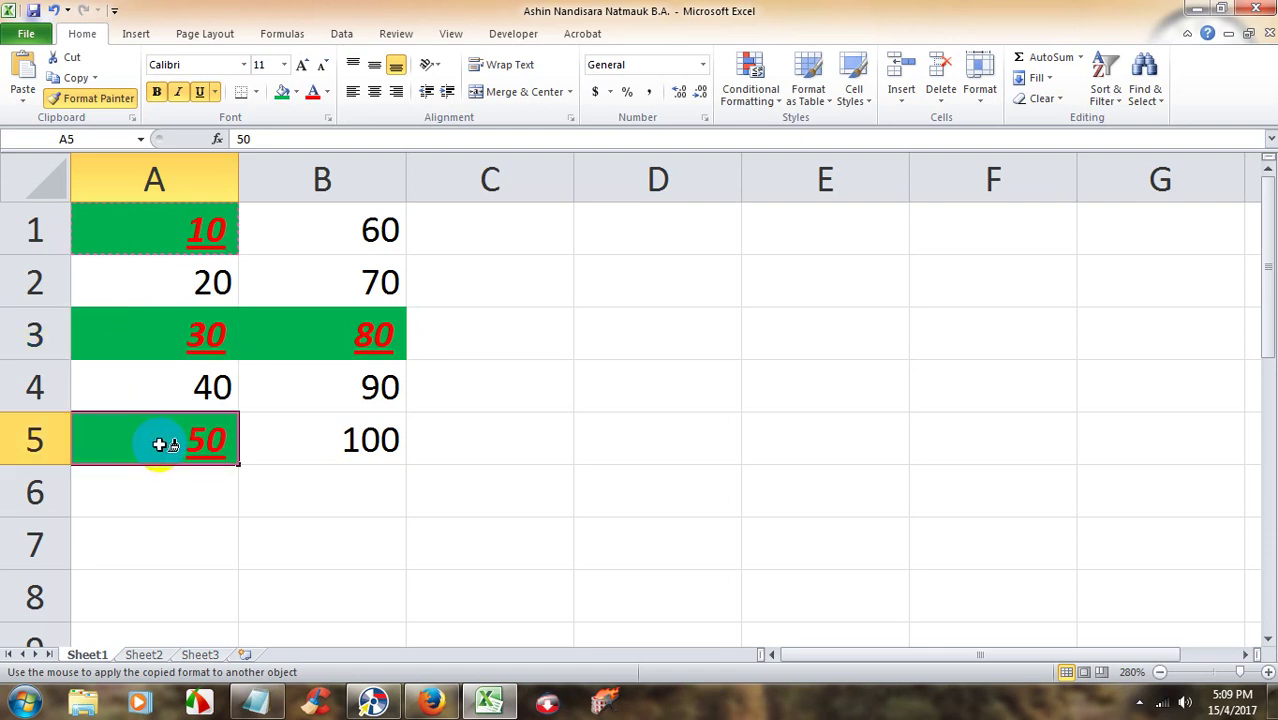
left_click(331, 222)
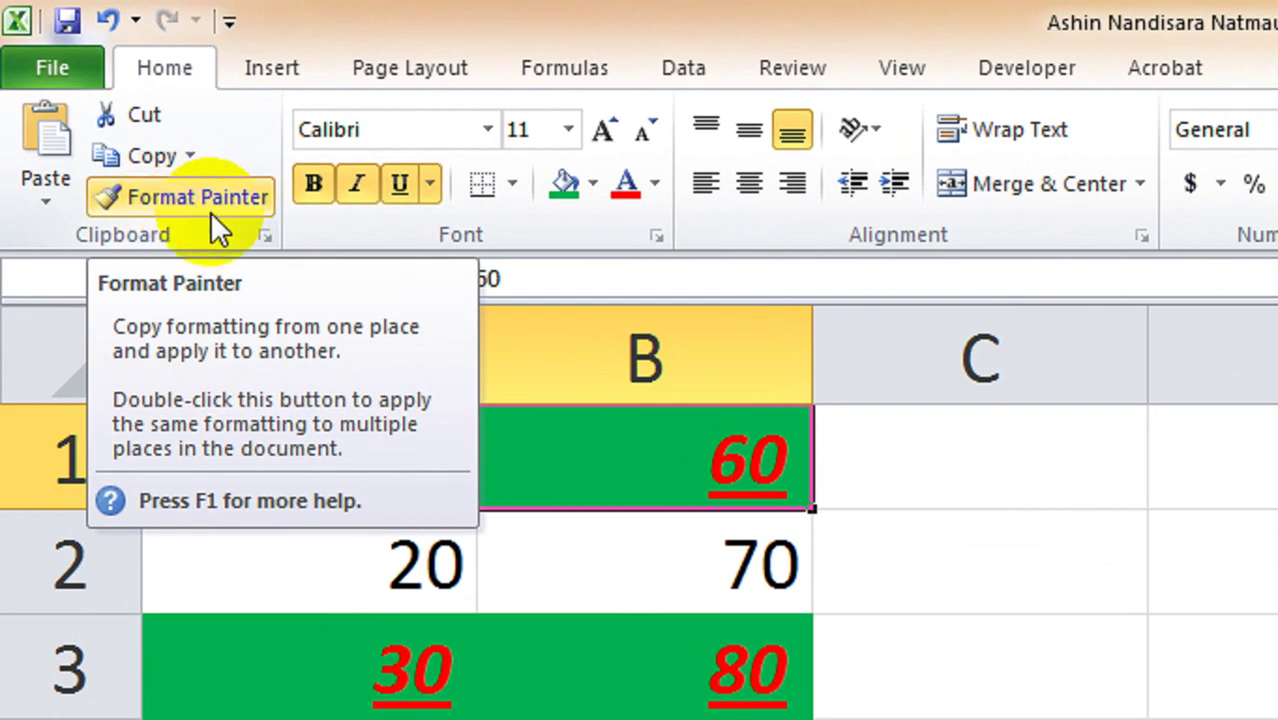
Turn off the locked Format Painter mode.
left_click(195, 197)
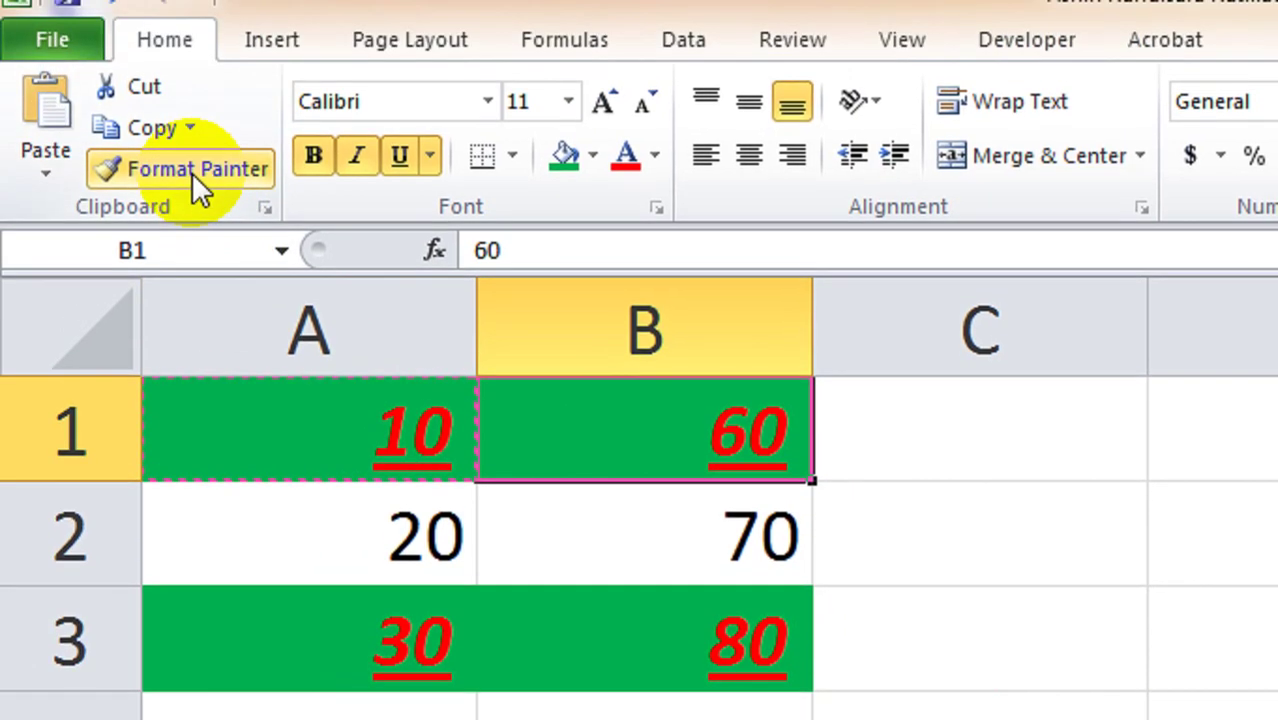
left_click(194, 135)
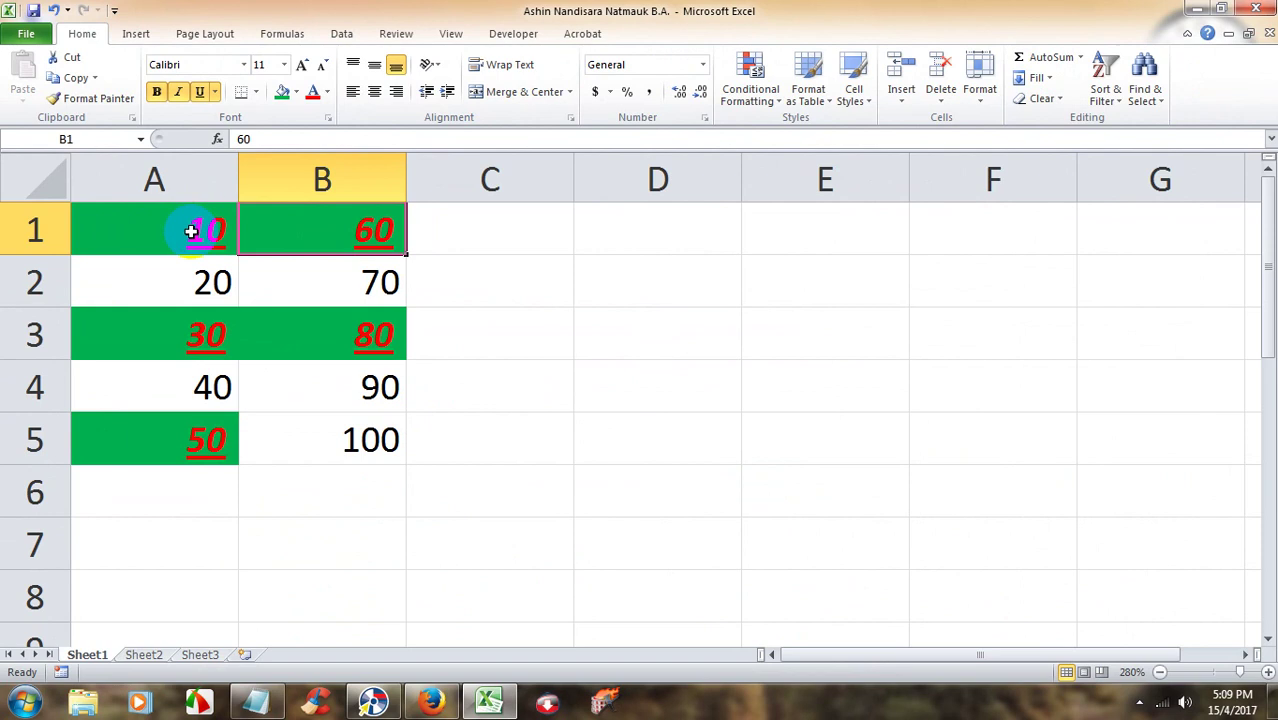
Select A1, B1, B3, A3 and A5 together using Ctrl+click.
left_click(150, 226)
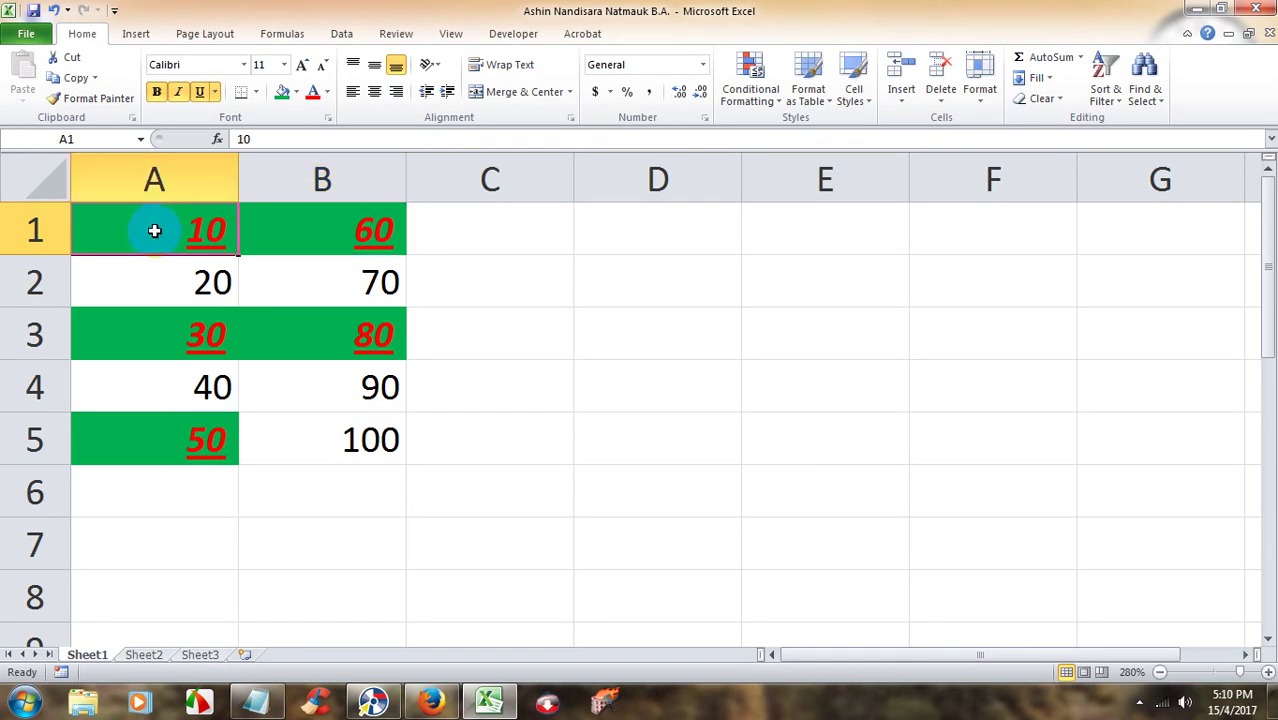
left_click(279, 231, "ctrl")
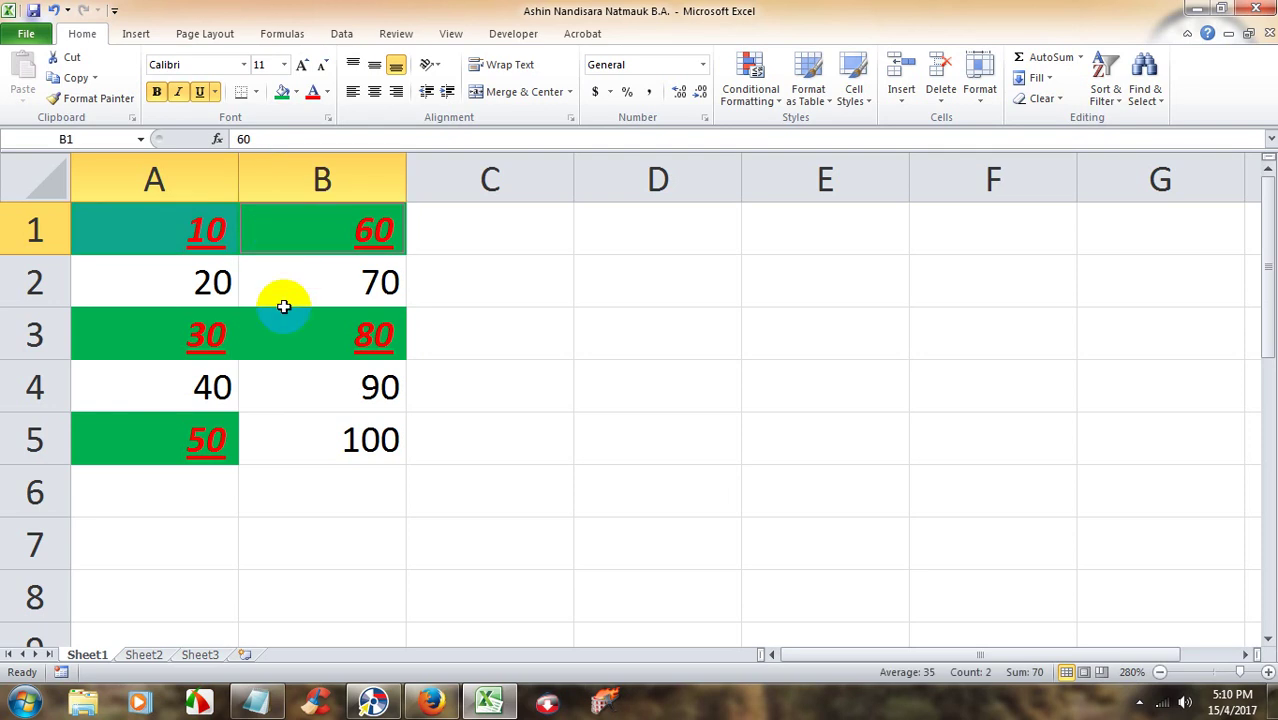
left_click(283, 330, "ctrl")
left_click(173, 346, "ctrl")
left_click(172, 441, "ctrl")
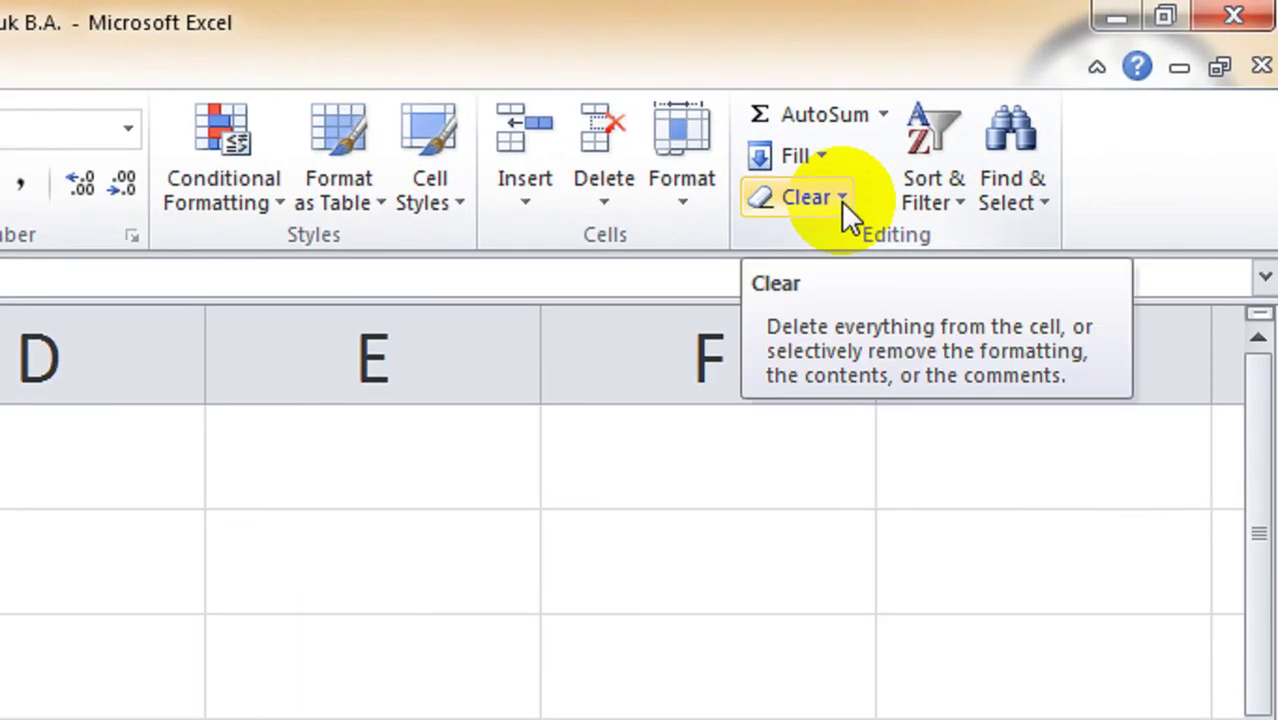
Clear formats from the five selected cells, deselect them, and minimize Excel.
left_click(841, 201)
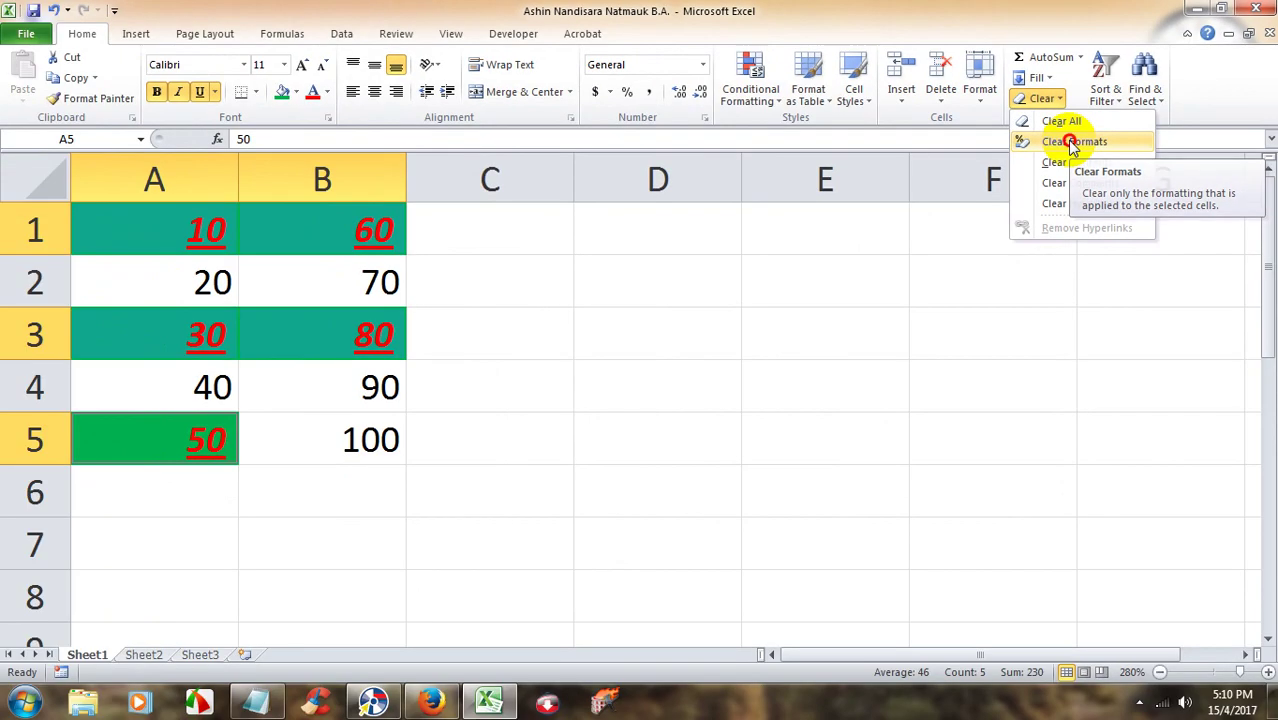
left_click(1072, 142)
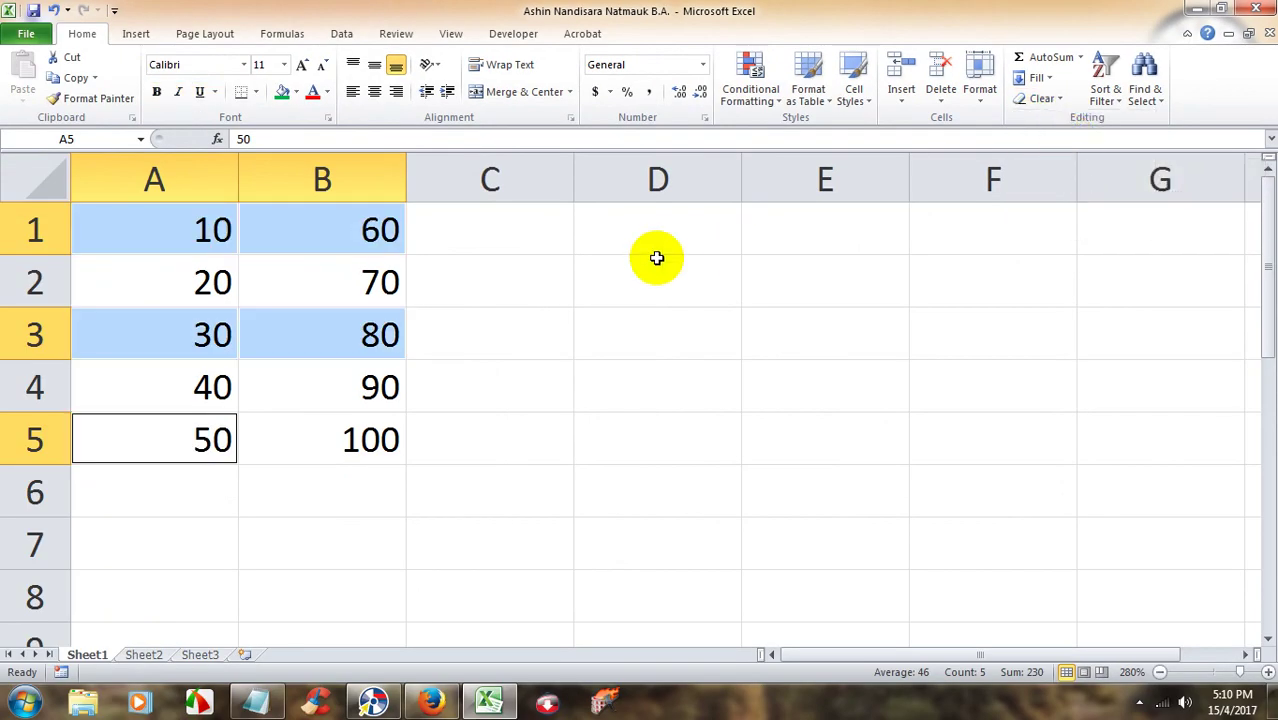
left_click(546, 275)
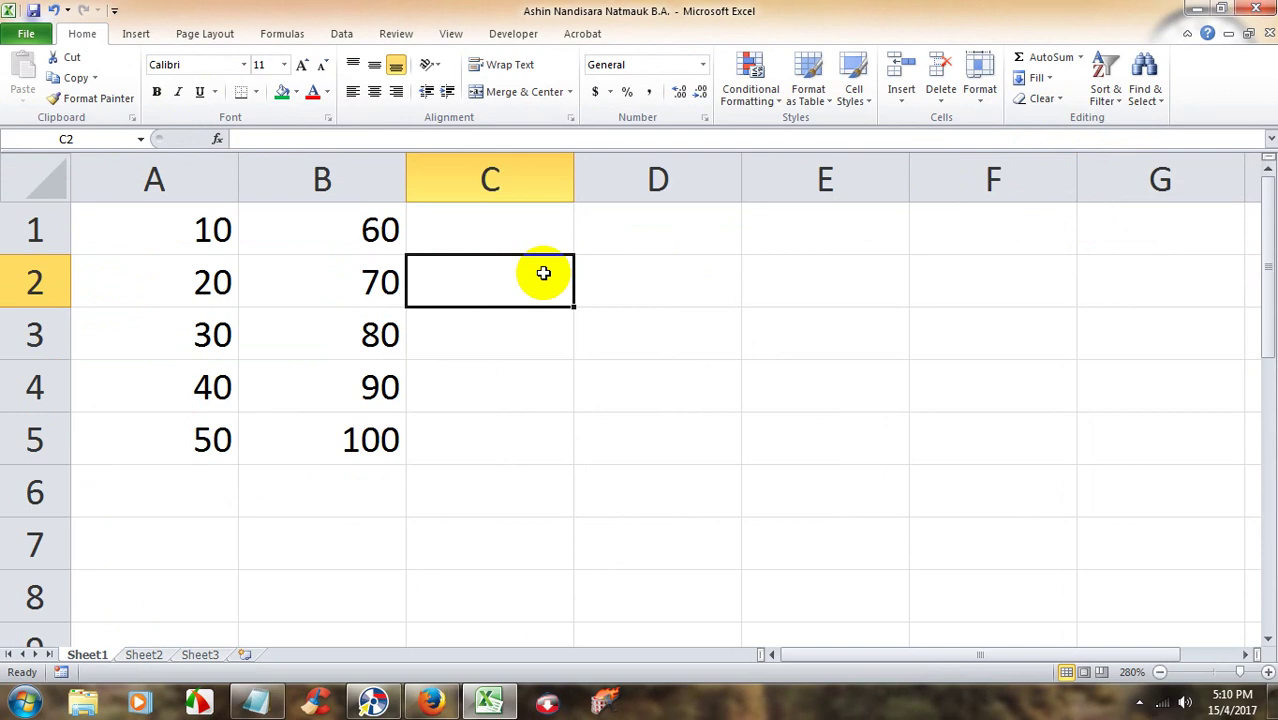
left_click(1192, 10)
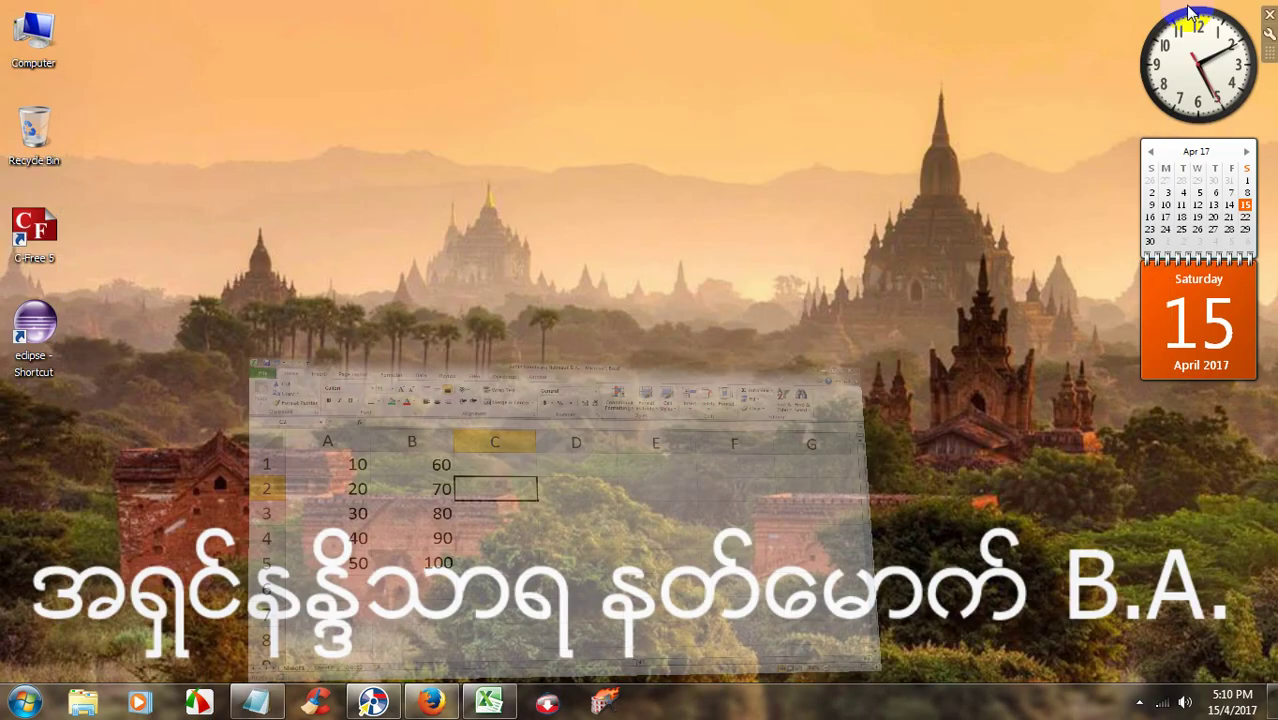